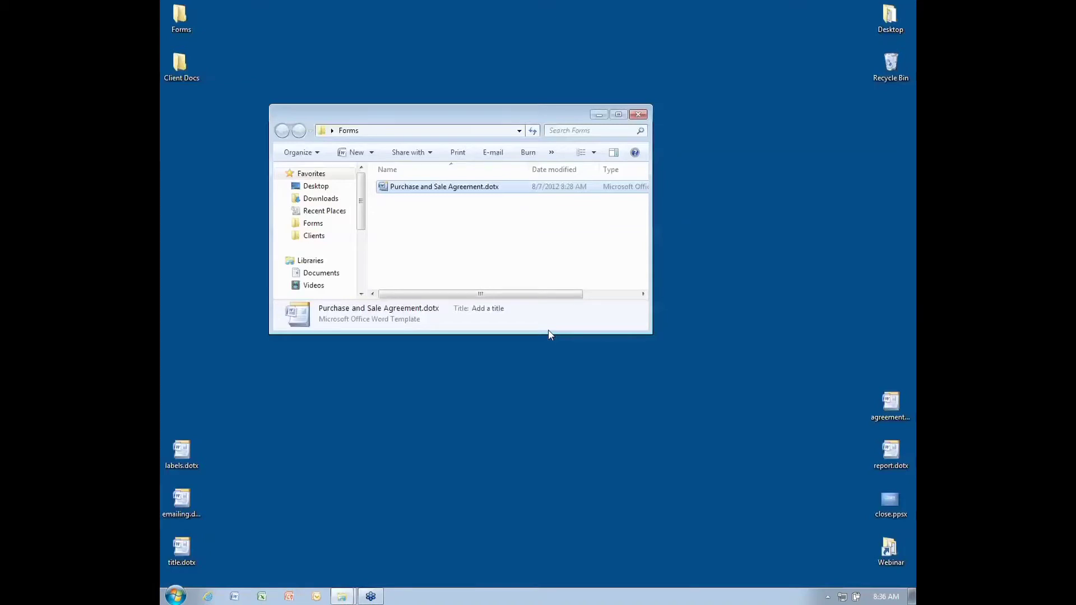
# Close the Forms folder window, open the report.dotx template from the desktop and highlight the two date blanks in its paragraph
pyautogui.click(638, 115)
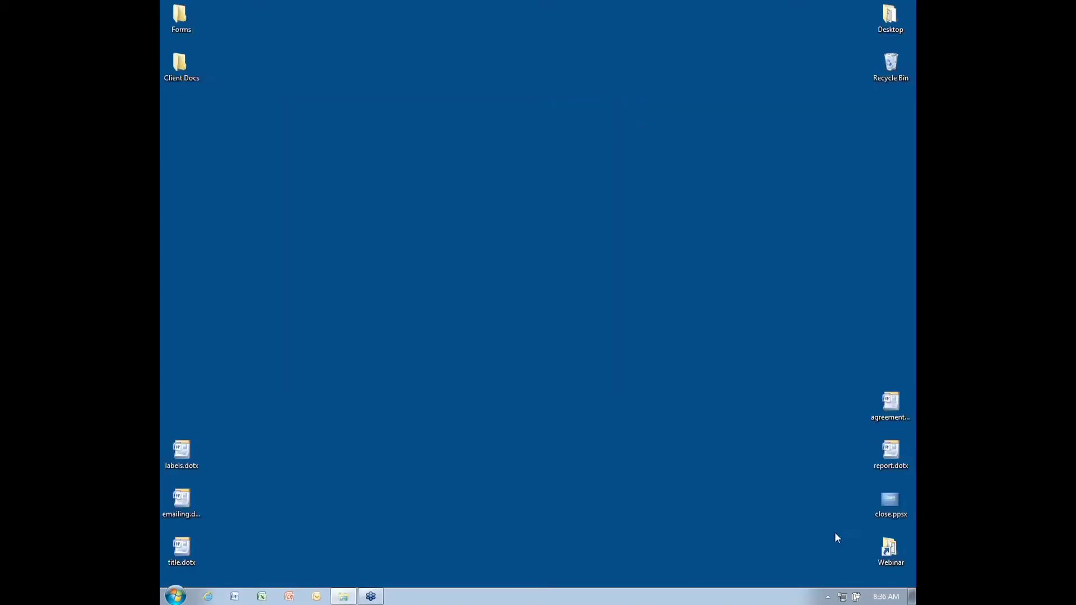
pyautogui.doubleClick(890, 465)
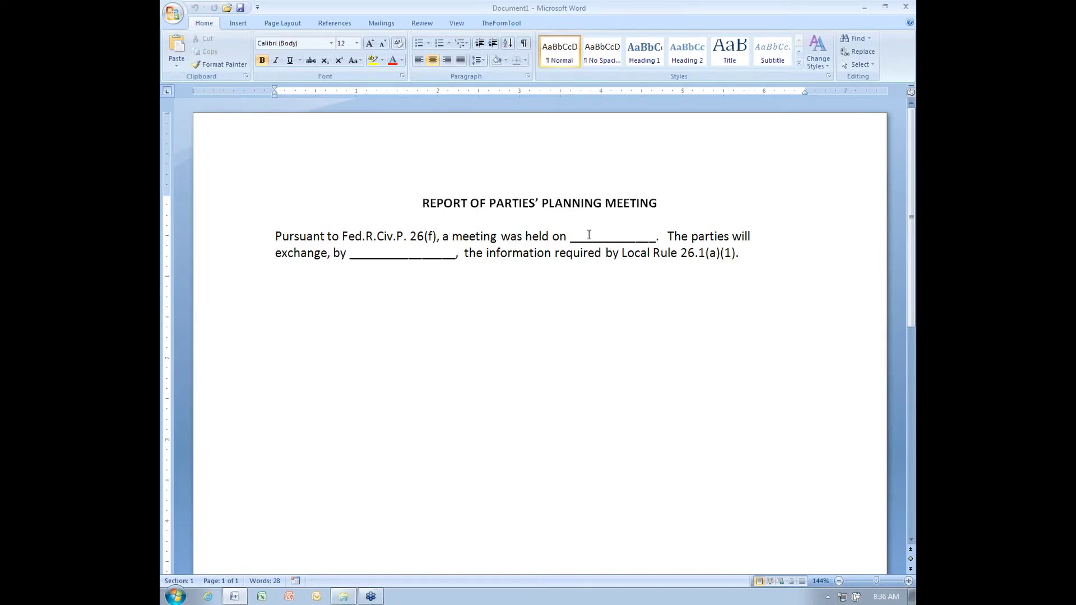
pyautogui.moveTo(572, 236); pyautogui.dragTo(656, 239)
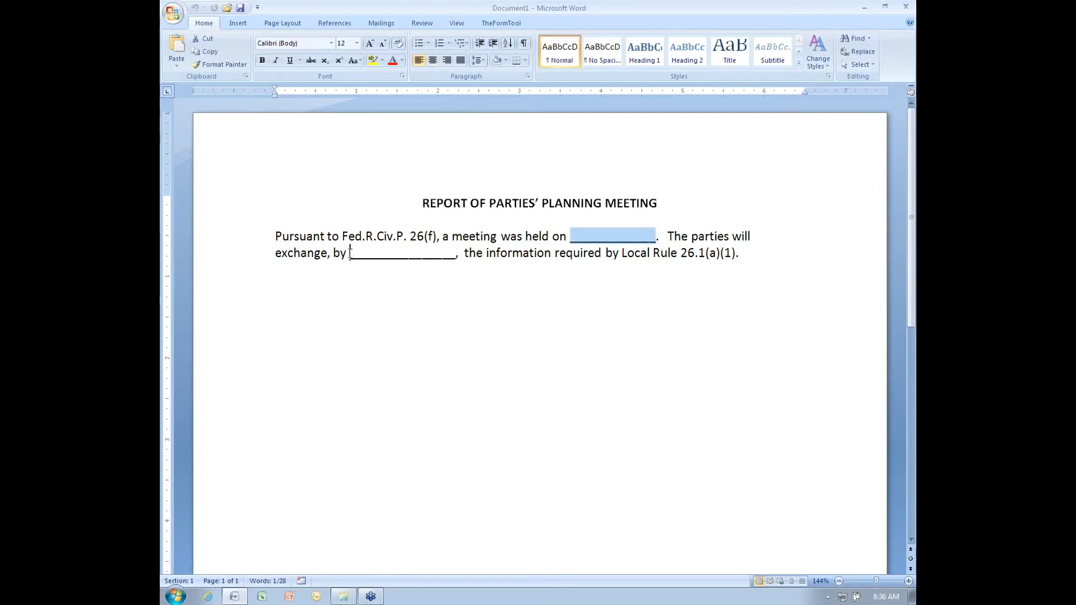
pyautogui.moveTo(350, 253); pyautogui.dragTo(456, 255)
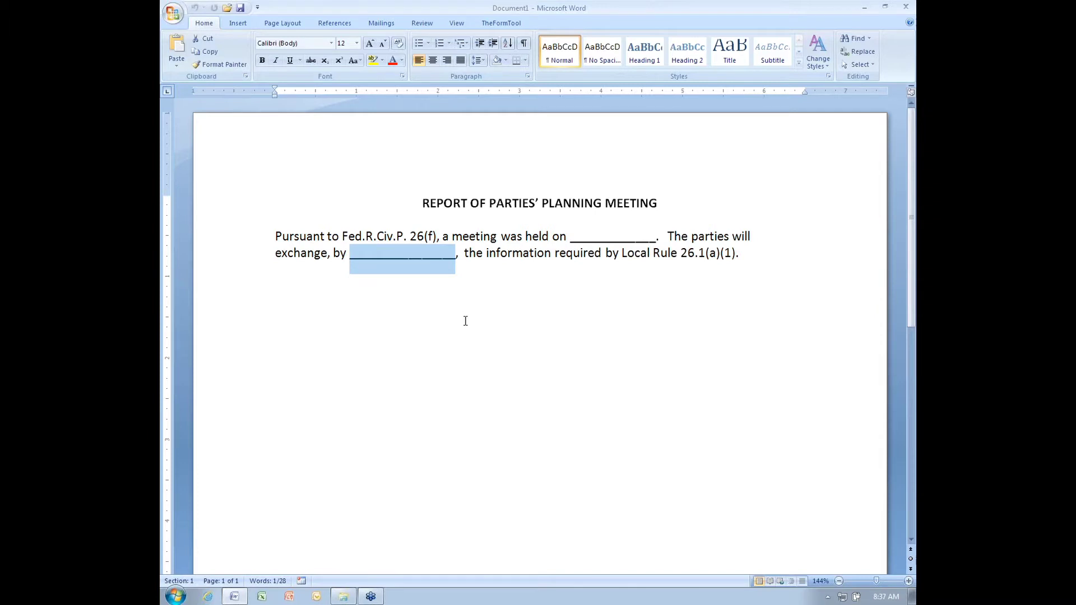
pyautogui.click(504, 203)
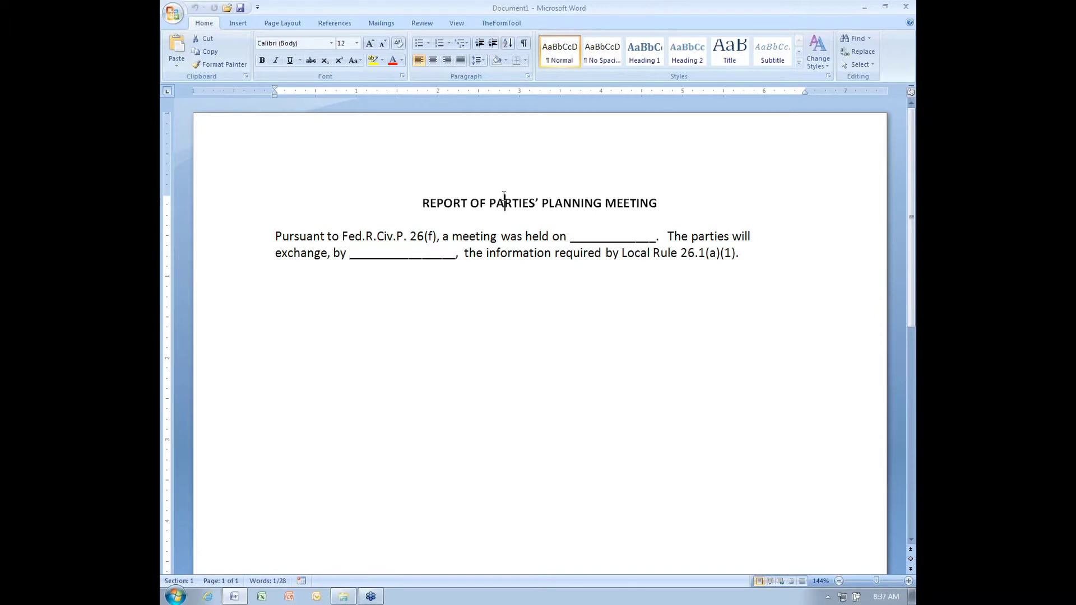
# Insert the form's question table and split the document view to show the report text above the table
pyautogui.click(507, 24)
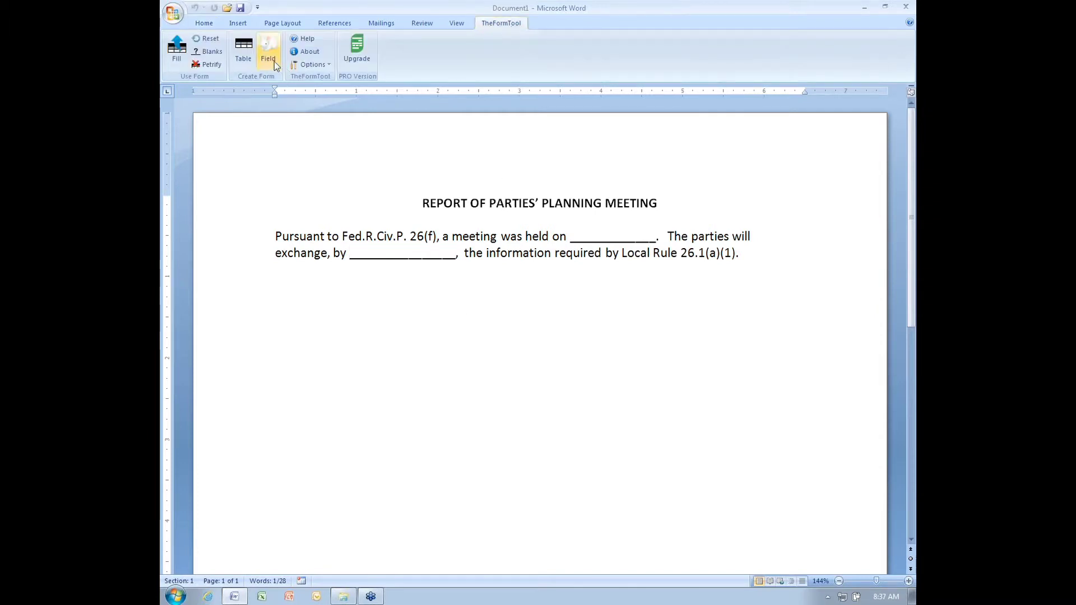
pyautogui.click(243, 56)
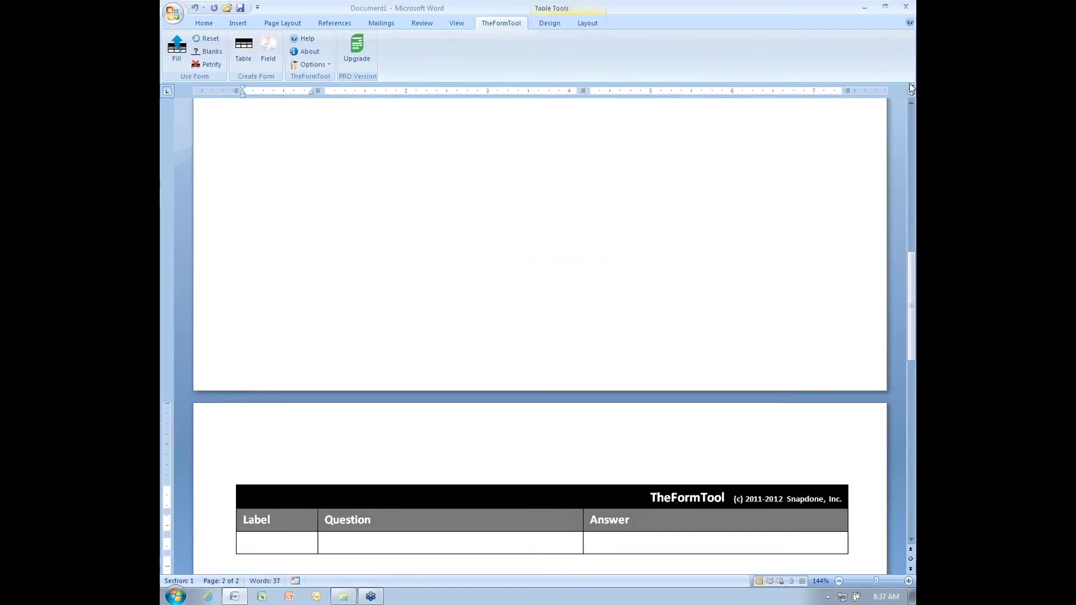
pyautogui.moveTo(910, 84); pyautogui.dragTo(911, 315)
pyautogui.scroll(6, 686, 228)
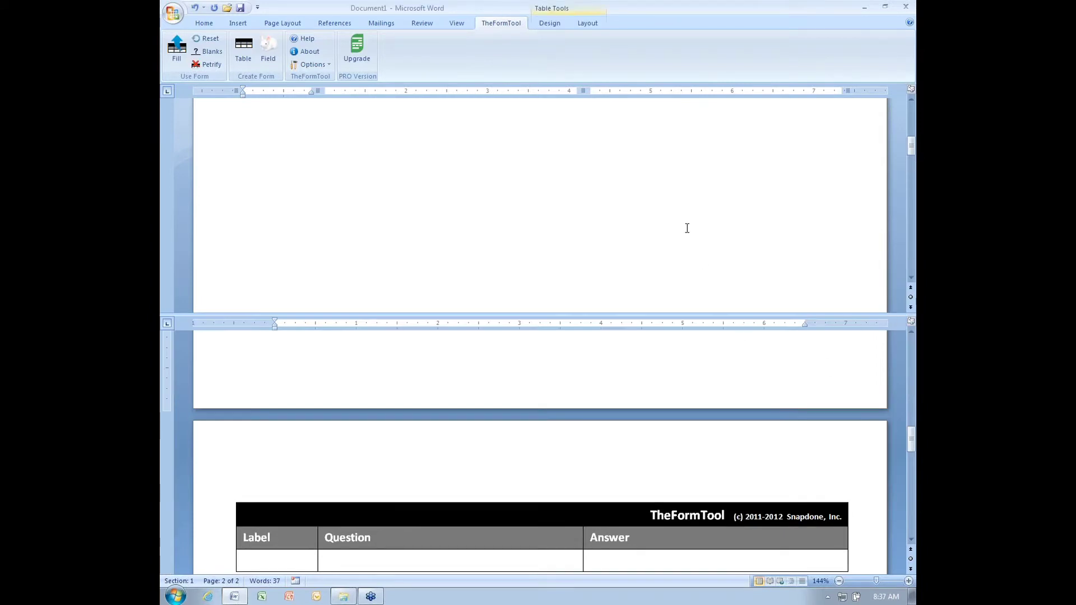
pyautogui.click(617, 442)
pyautogui.scroll(-2, 614, 439)
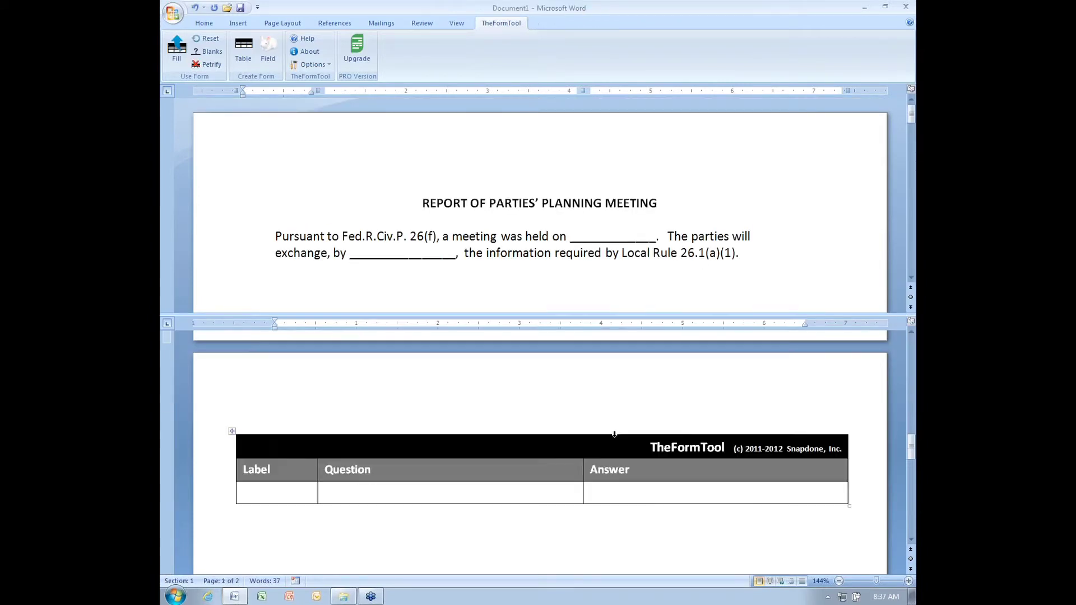
# Fill the first table row with the label DateMtg and the question "What was the date of the meeting?"
pyautogui.click(299, 494)
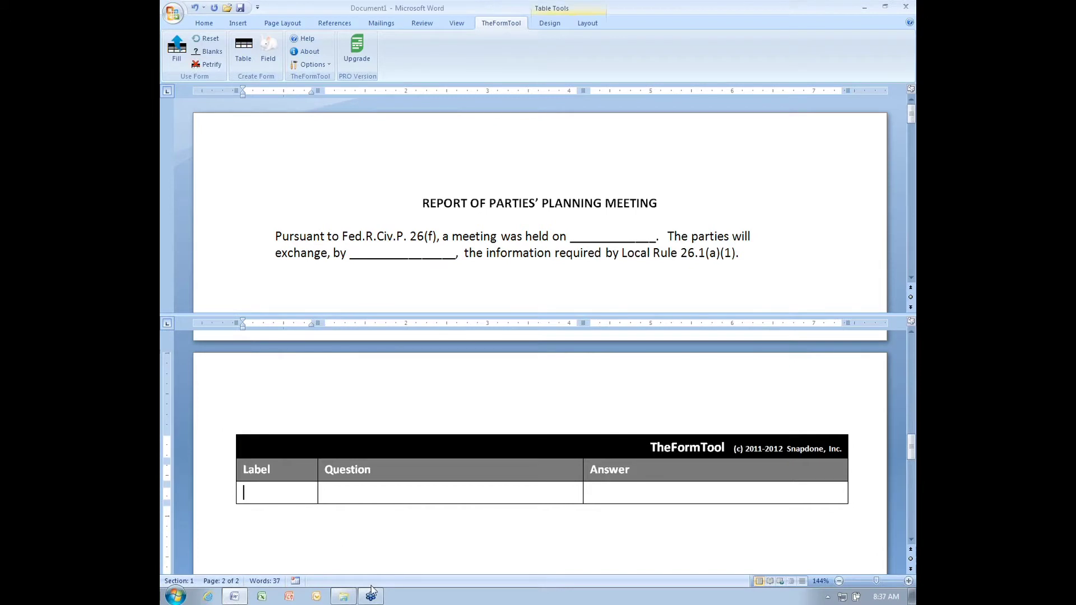
pyautogui.write('DateMtg')
pyautogui.press('Tab')
pyautogui.write('What wa')
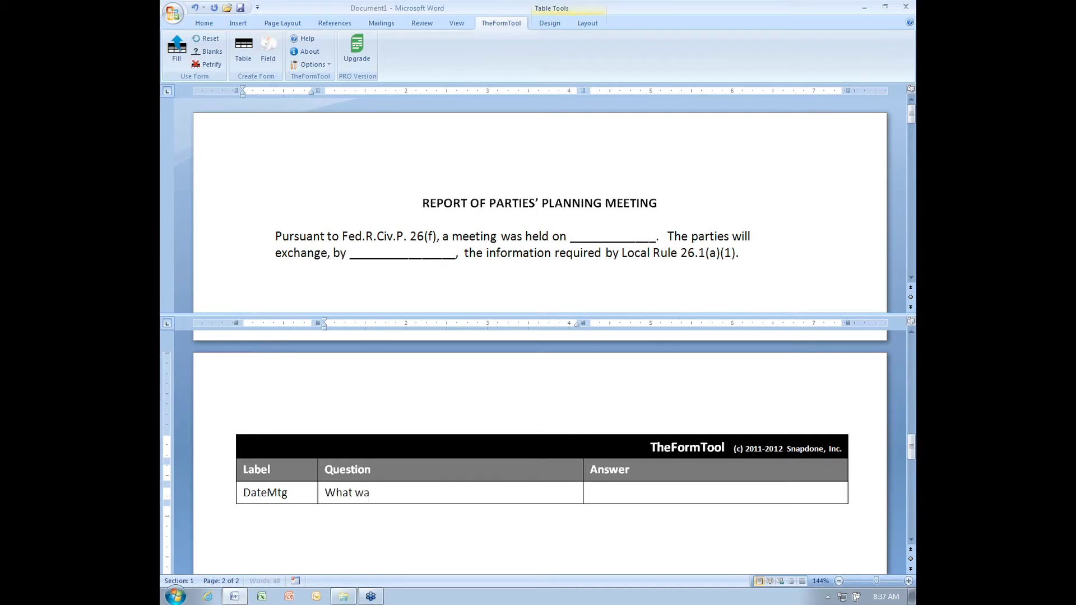
pyautogui.write('s the date of the mee')
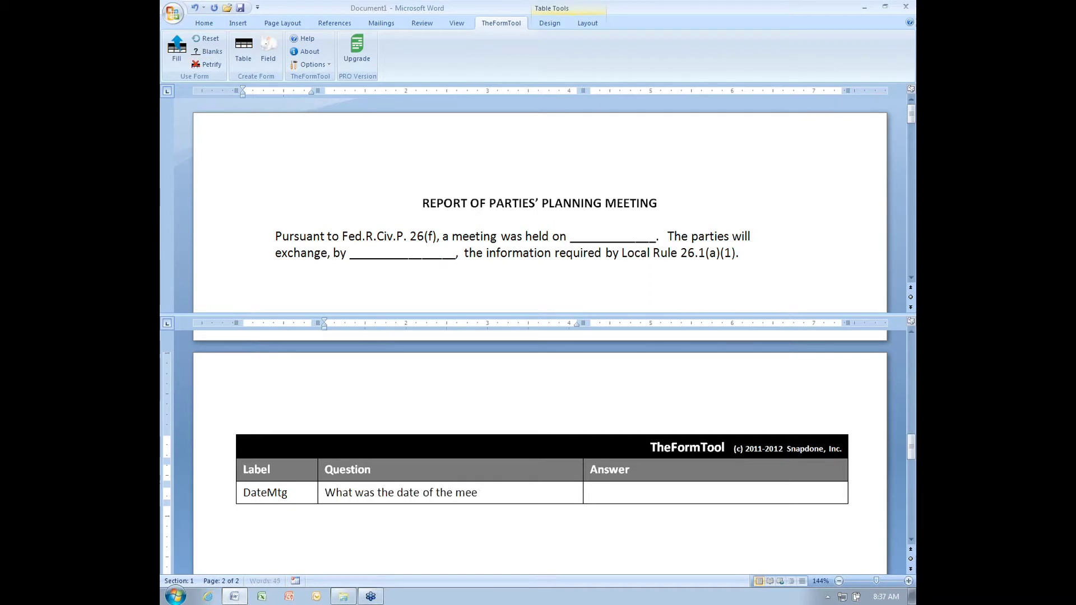
pyautogui.write('ting?')
# Replace the DateMtg question text with the shorter wording "Meeting date?"
pyautogui.press('Left')
pyautogui.hotkey('ctrl', 'shift', 'Left')
pyautogui.hotkey('ctrl', 'shift', 'Left')
pyautogui.hotkey('ctrl', 'shift', 'Left')
pyautogui.hotkey('ctrl', 'shift', 'Left')
pyautogui.hotkey('ctrl', 'shift', 'Left')
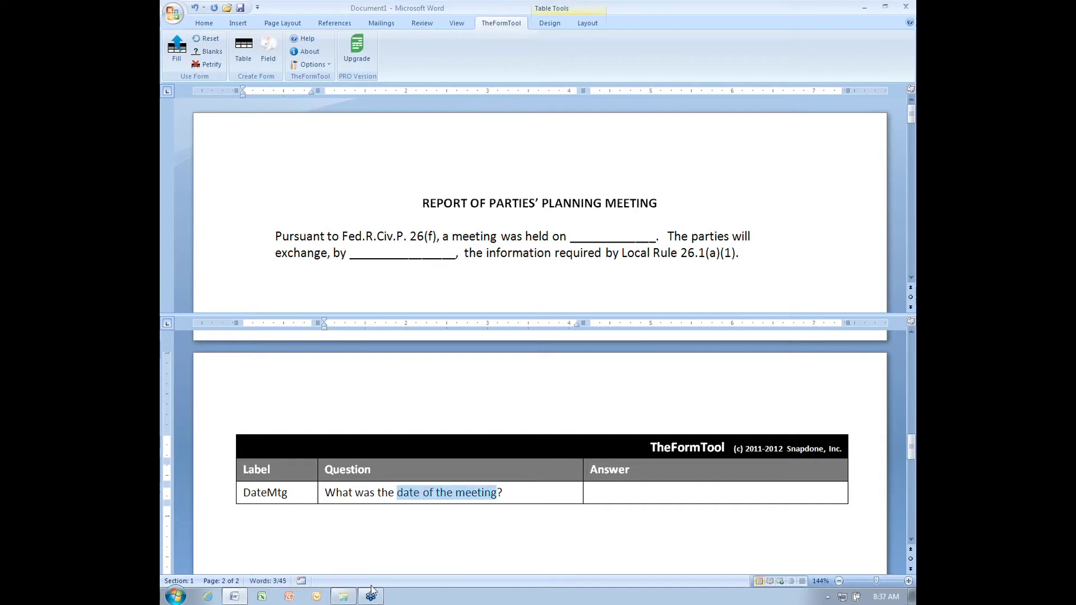
pyautogui.hotkey('ctrl', 'shift', 'Left')
pyautogui.hotkey('ctrl', 'shift', 'Left')
pyautogui.write('Meeting date?')
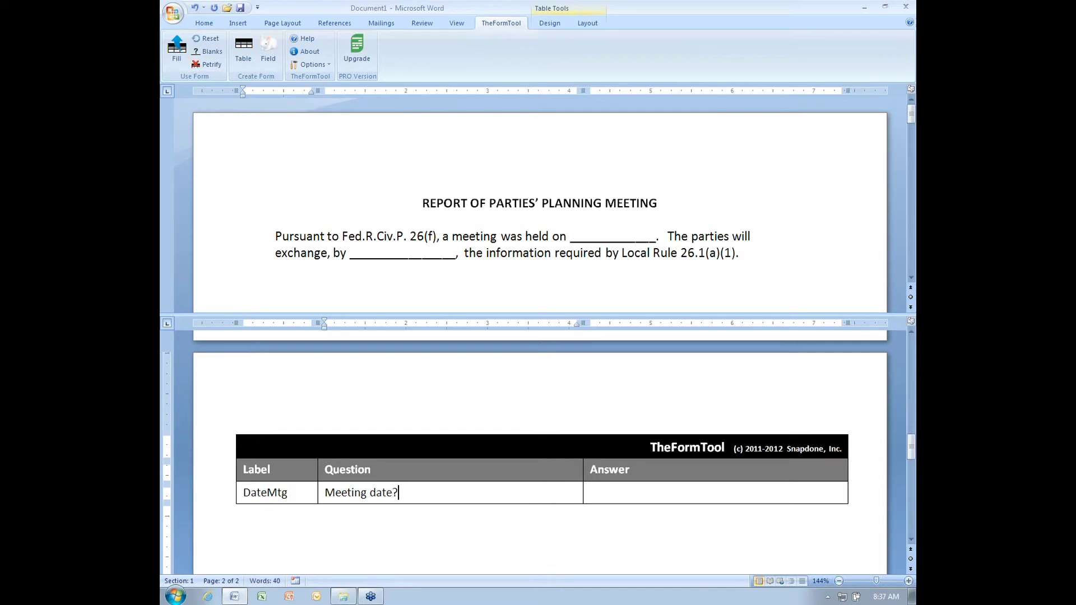
# Replace the blank after "a meeting was held on" with the DateMtg field, as a Date in the May 1, 2010 format
pyautogui.click(591, 493)
pyautogui.click(577, 237)
pyautogui.moveTo(571, 236); pyautogui.dragTo(657, 239)
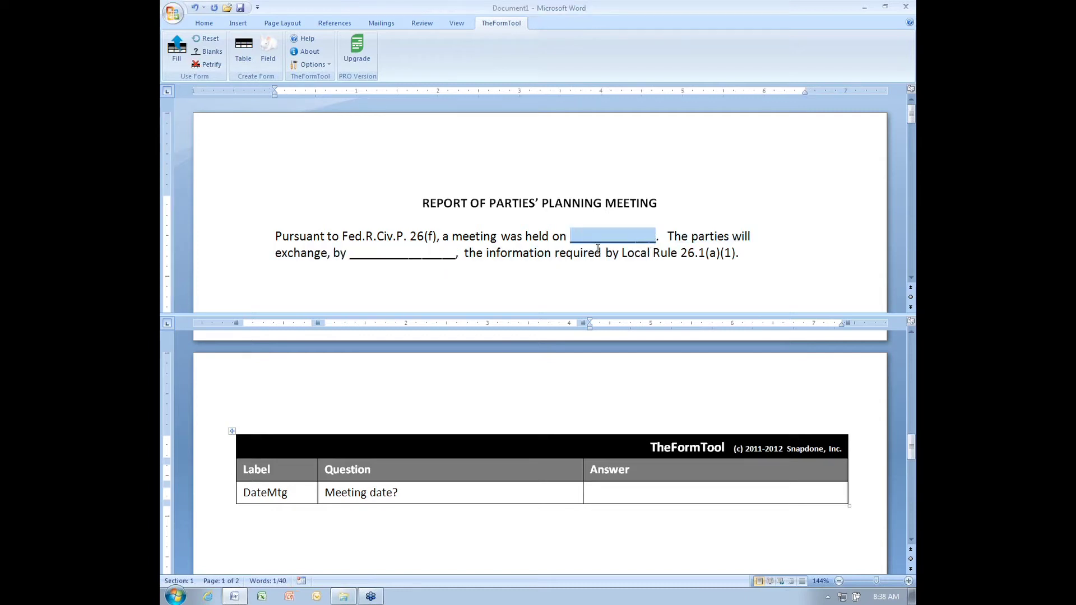
pyautogui.click(263, 52)
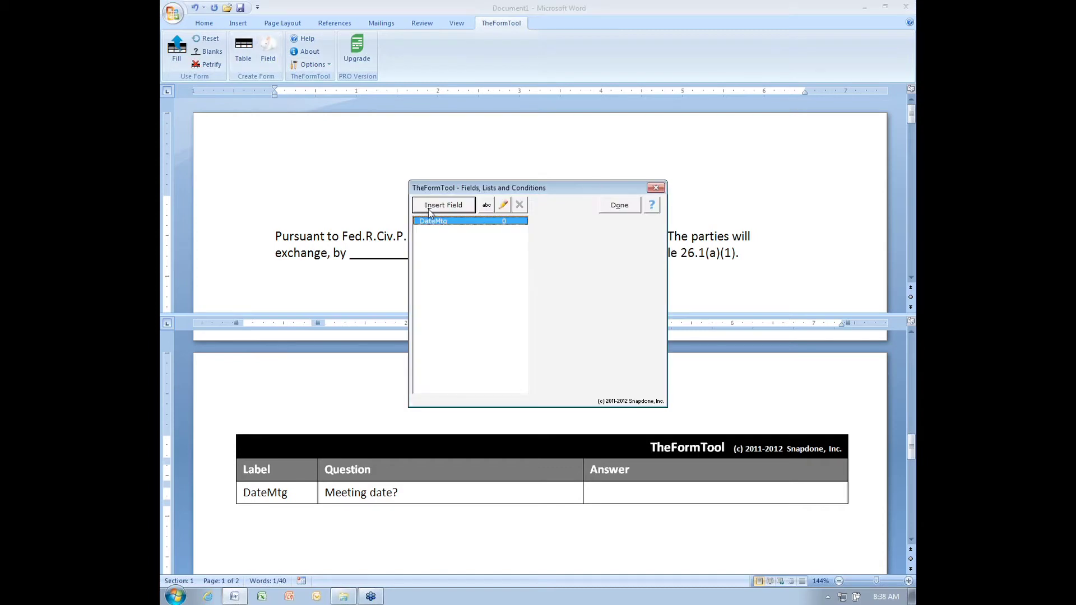
pyautogui.click(428, 208)
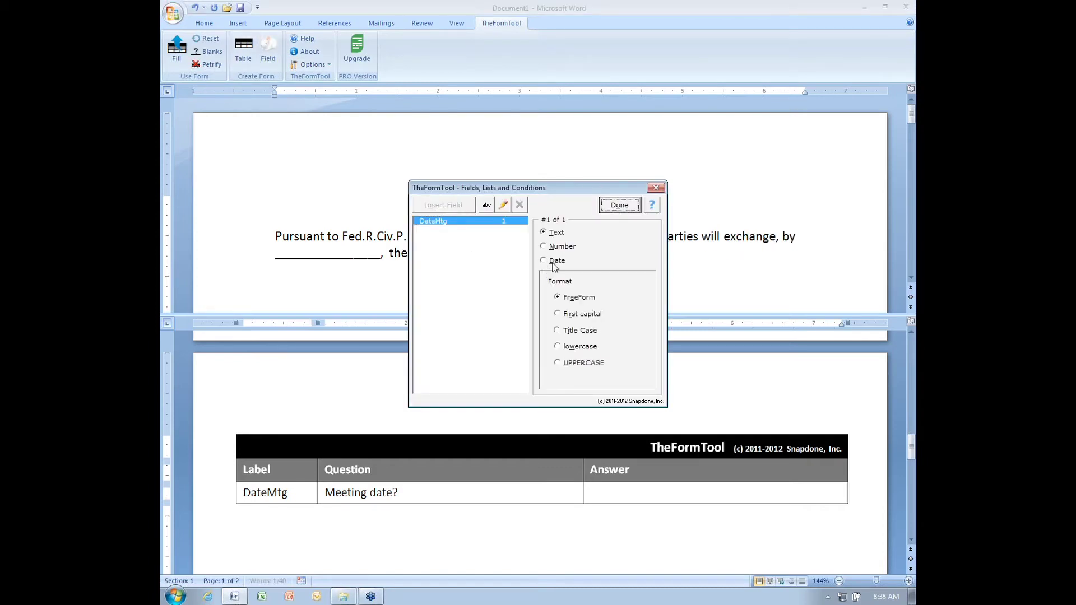
pyautogui.click(554, 264)
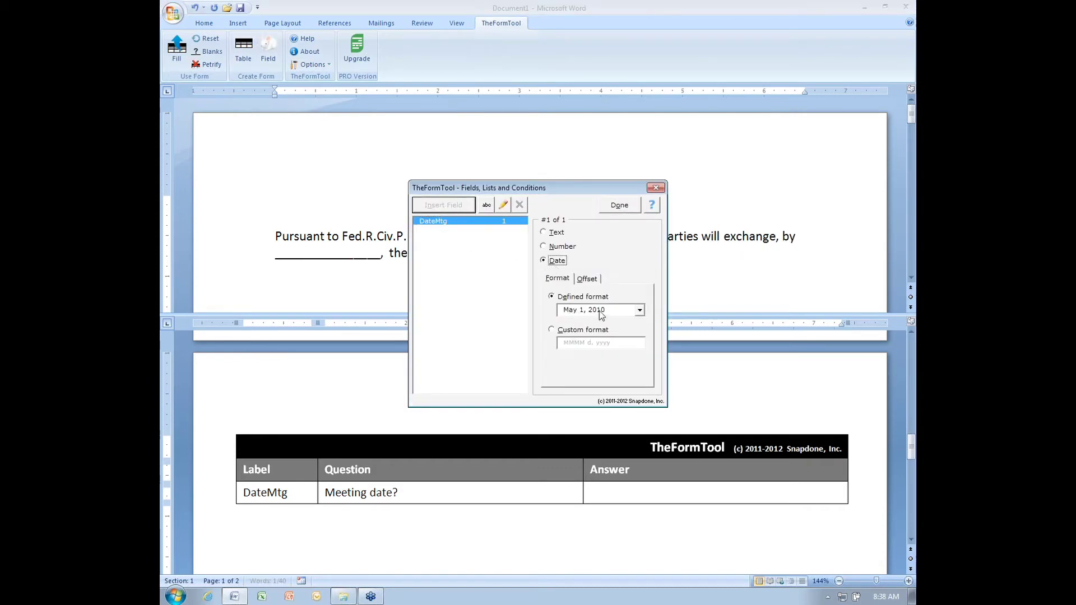
pyautogui.click(626, 205)
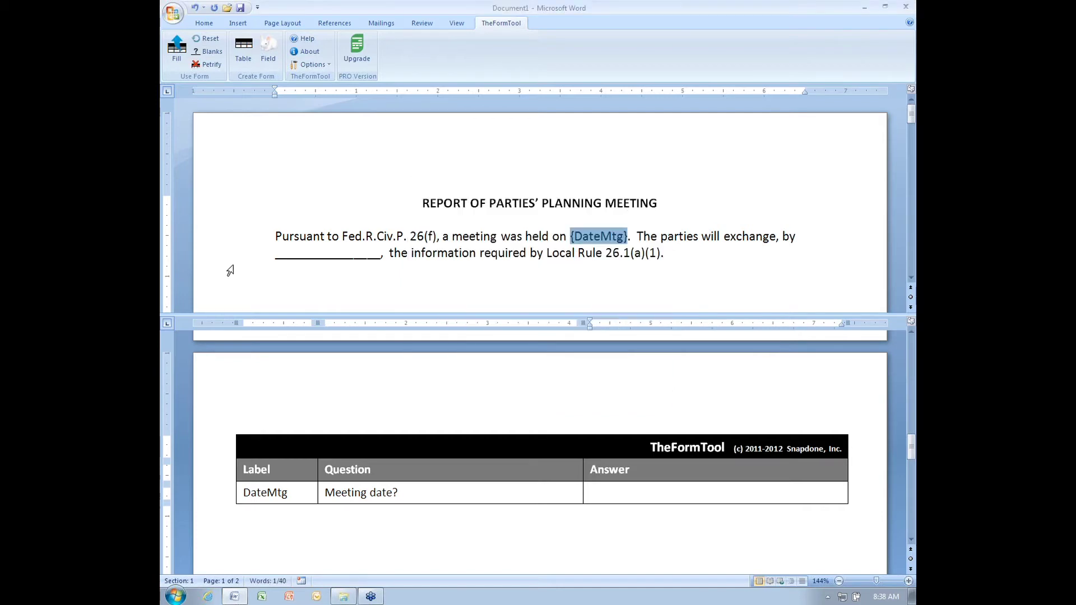
# Replace the blank after "The parties will exchange, by" with the DateMtg field and set its type to Date
pyautogui.click(276, 253)
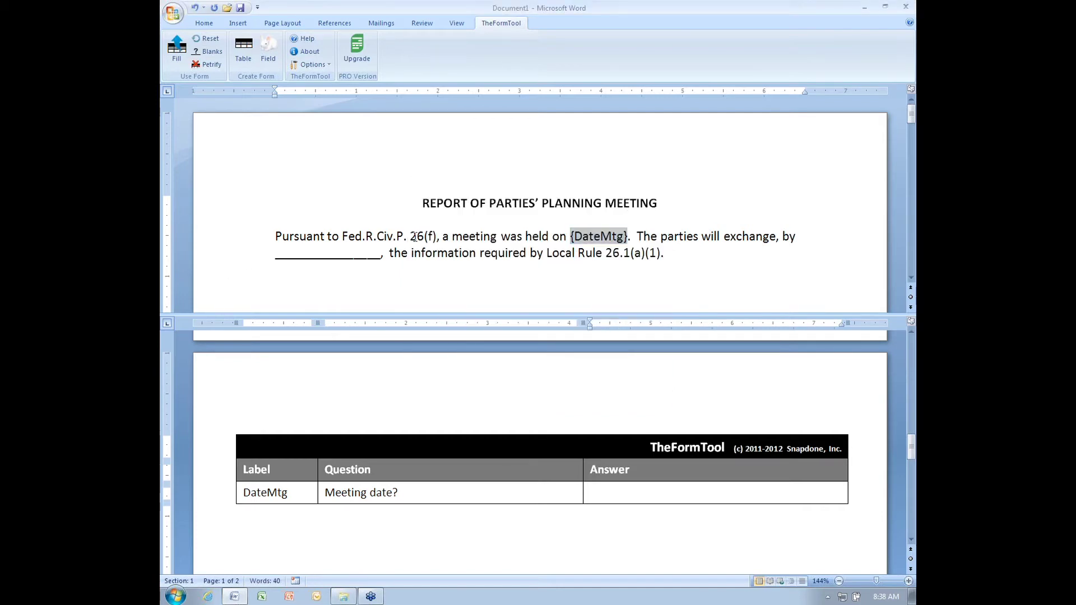
pyautogui.hotkey('ctrl', 'shift', 'Right')
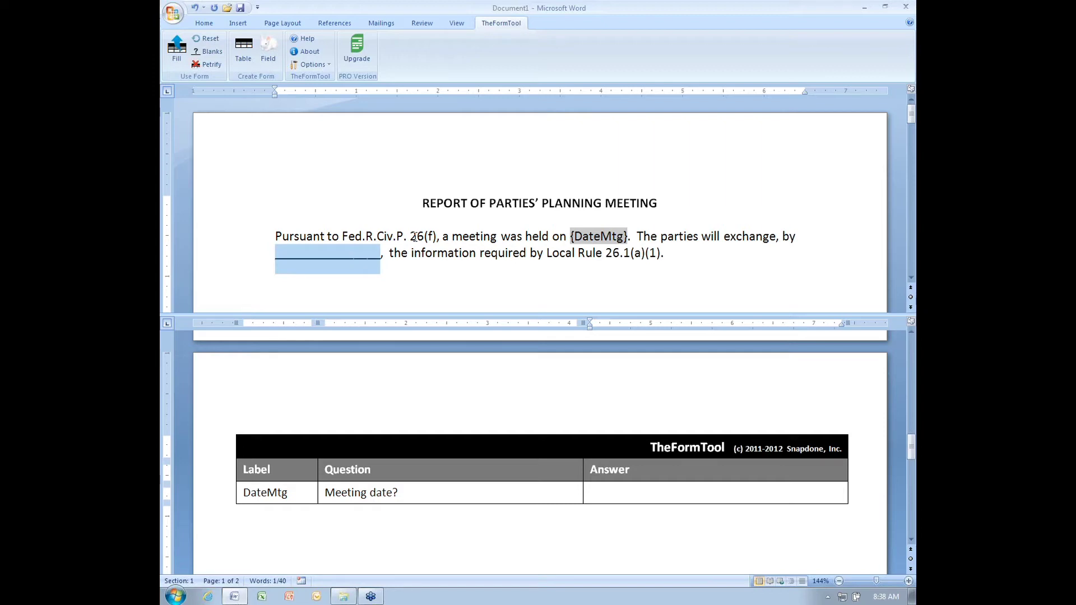
pyautogui.click(268, 53)
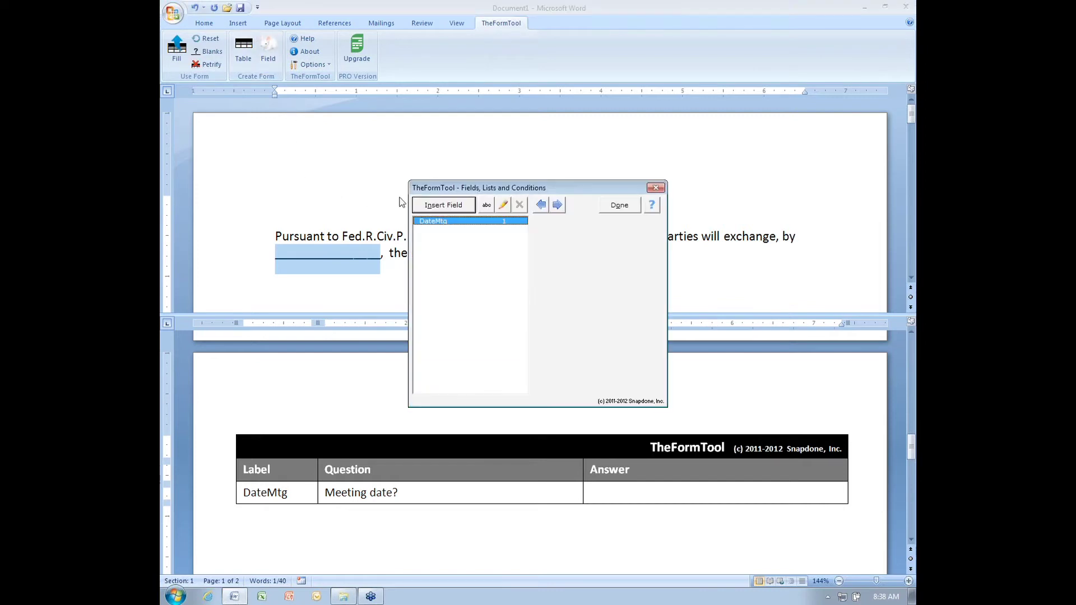
pyautogui.click(455, 207)
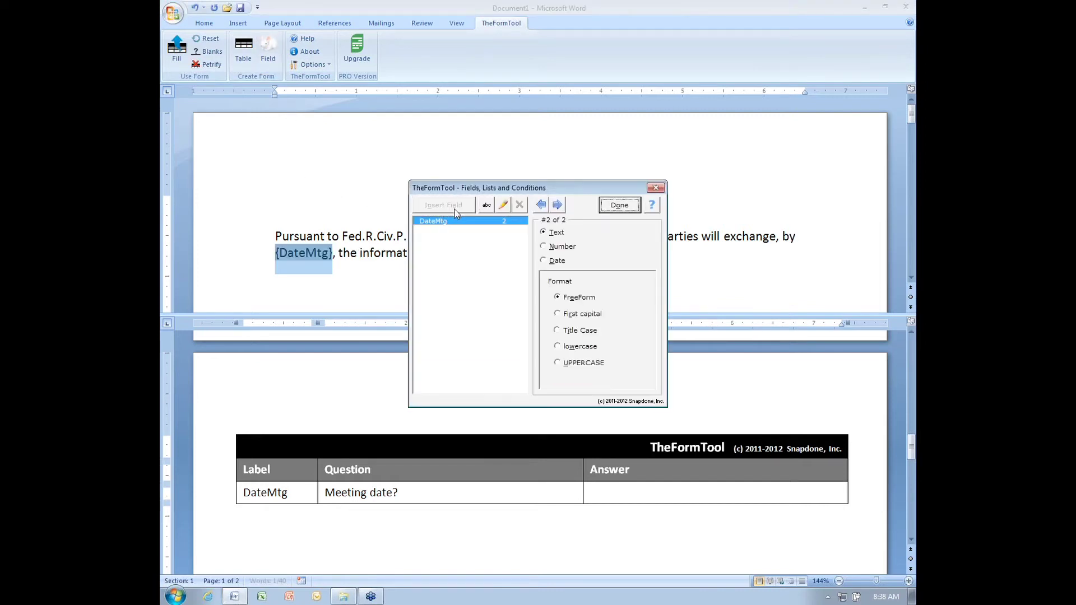
pyautogui.click(560, 263)
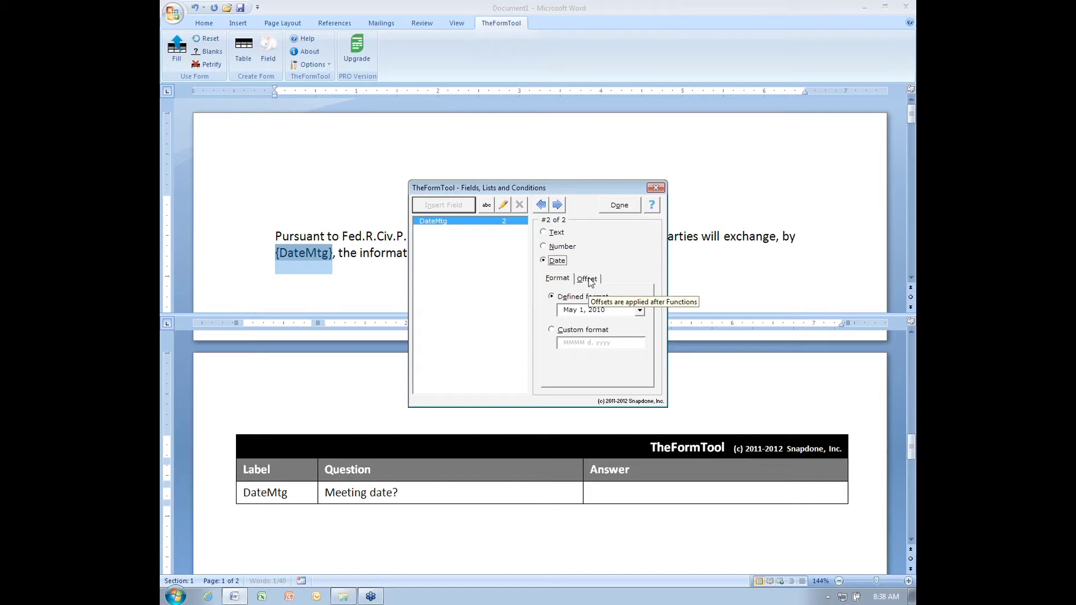
# Give the second DateMtg field a fixed date offset of plus 180 calendar days and review the offset description
pyautogui.click(588, 277)
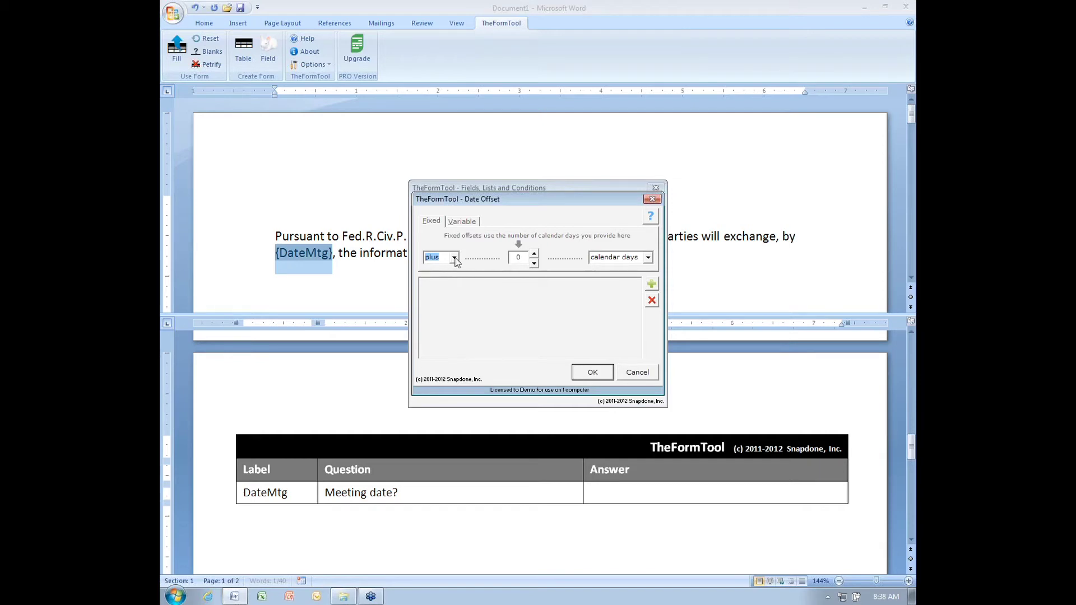
pyautogui.click(517, 257)
pyautogui.write('18')
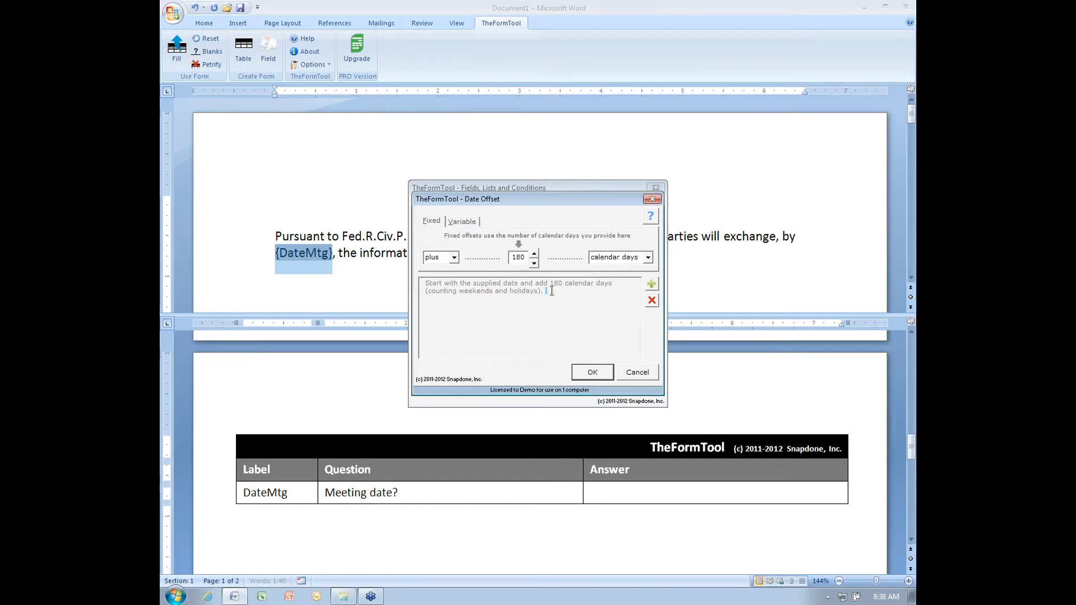
pyautogui.moveTo(551, 291); pyautogui.dragTo(394, 274)
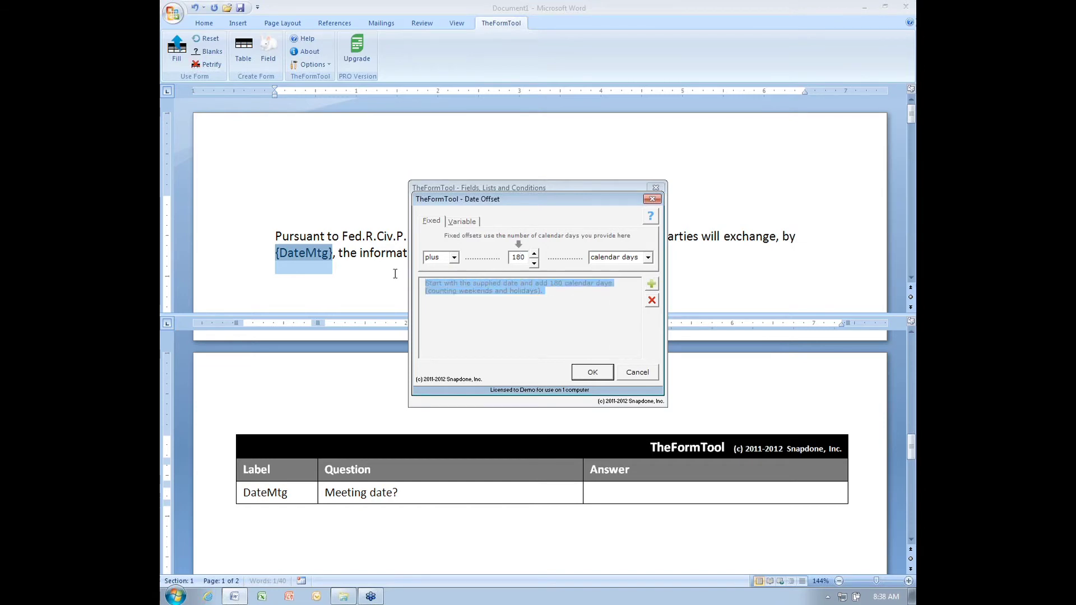
pyautogui.click(578, 298)
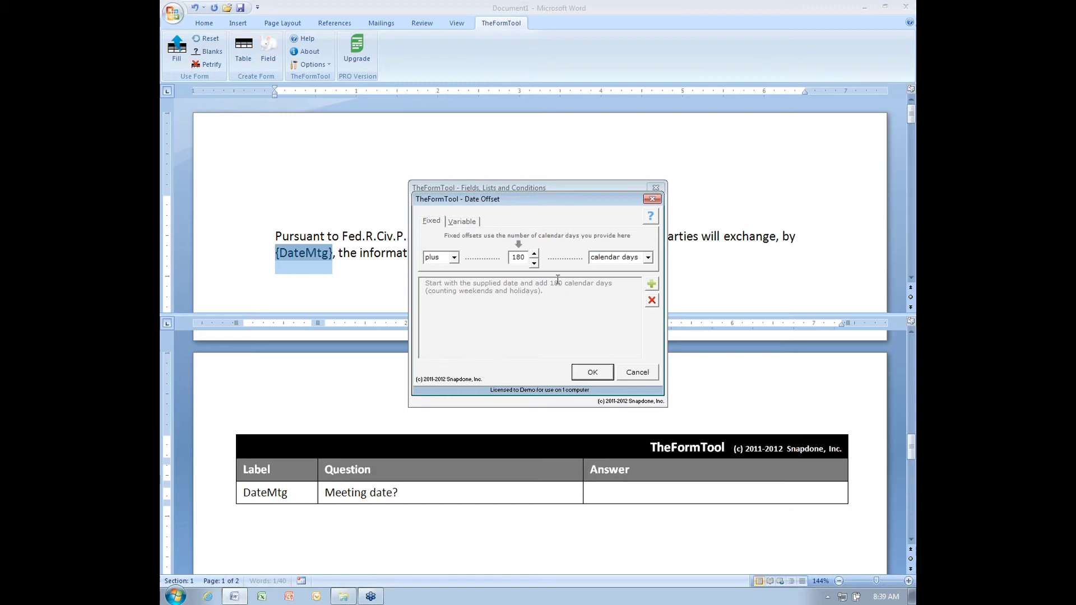
# Add a second offset rule that goes to this or following Monday
pyautogui.click(652, 285)
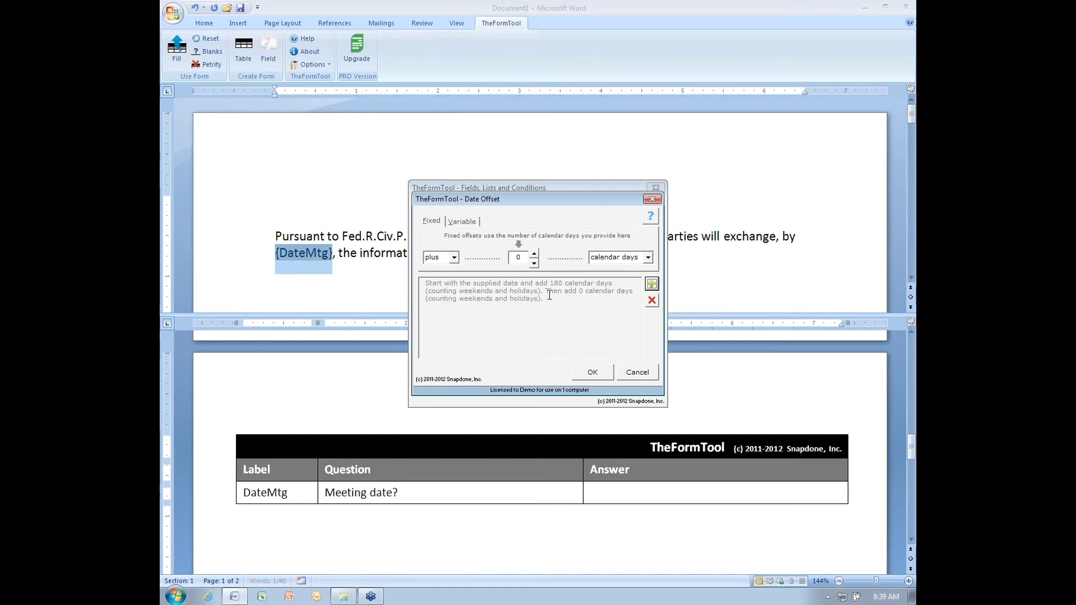
pyautogui.click(455, 259)
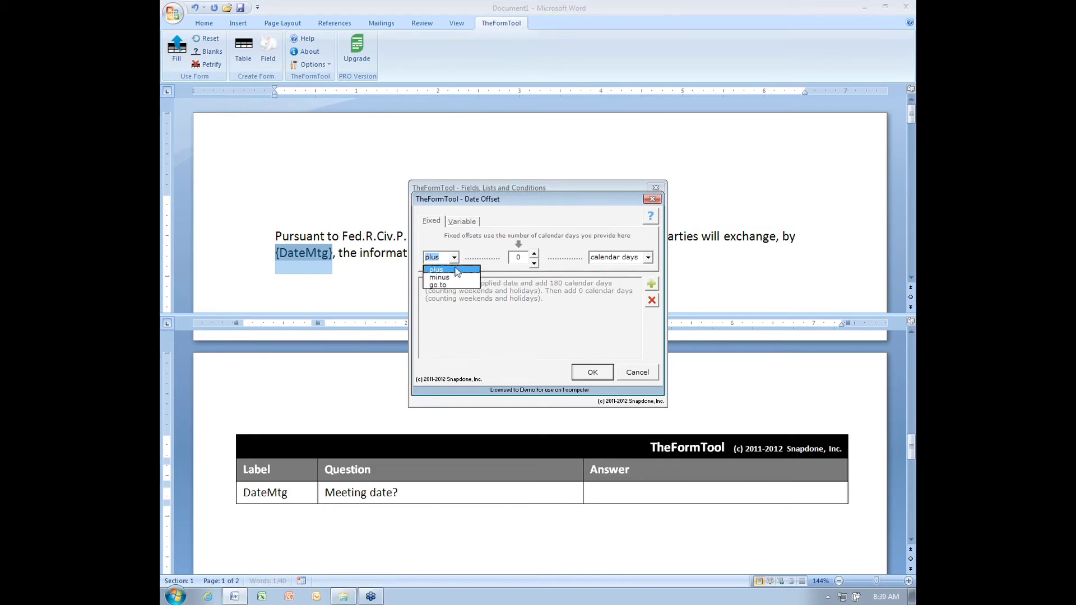
pyautogui.click(452, 286)
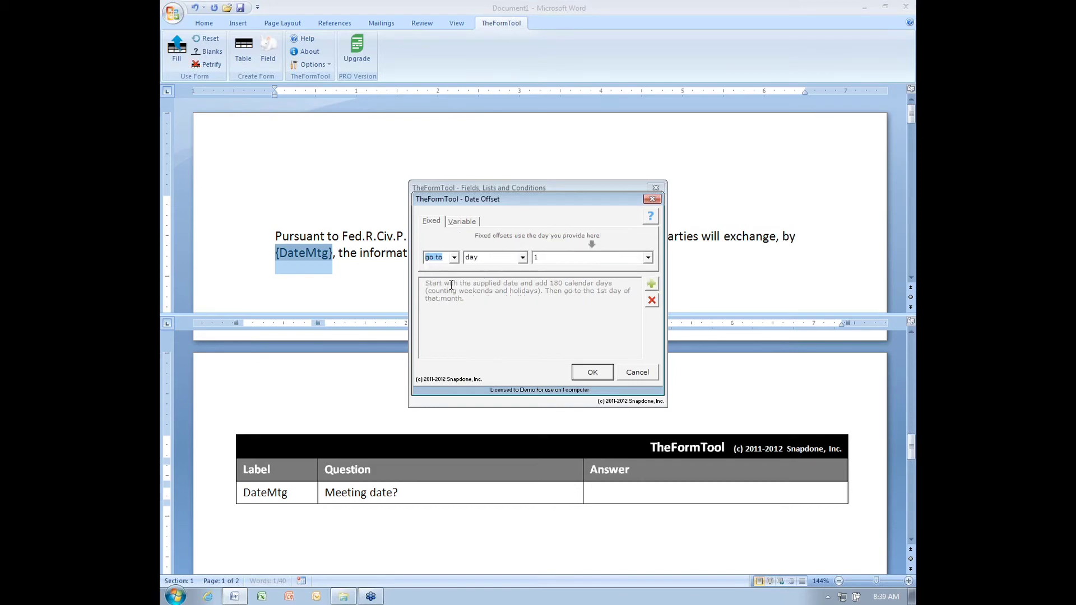
pyautogui.click(522, 258)
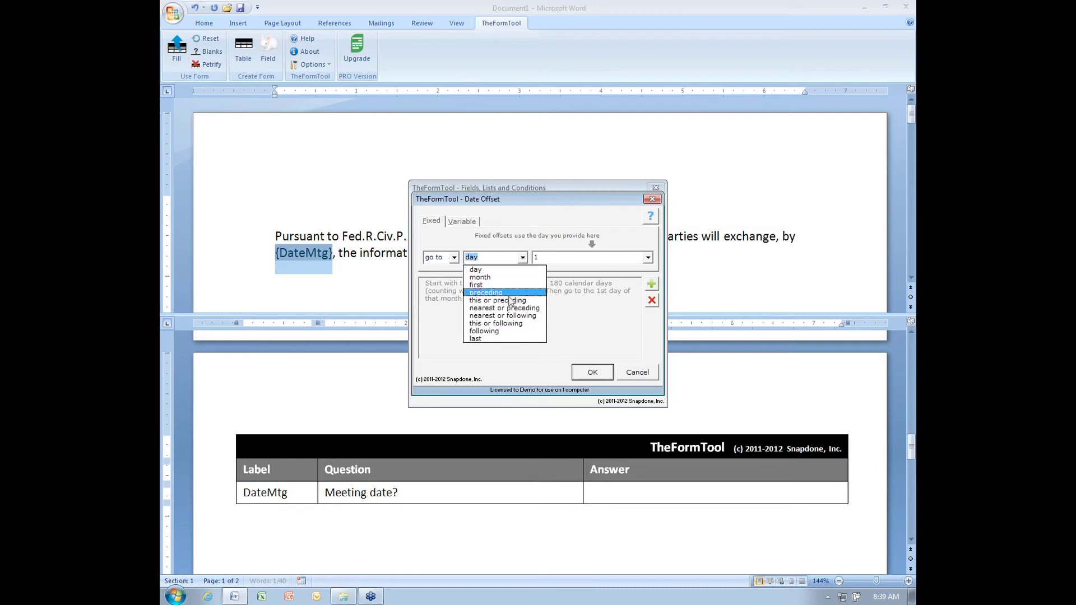
pyautogui.click(502, 323)
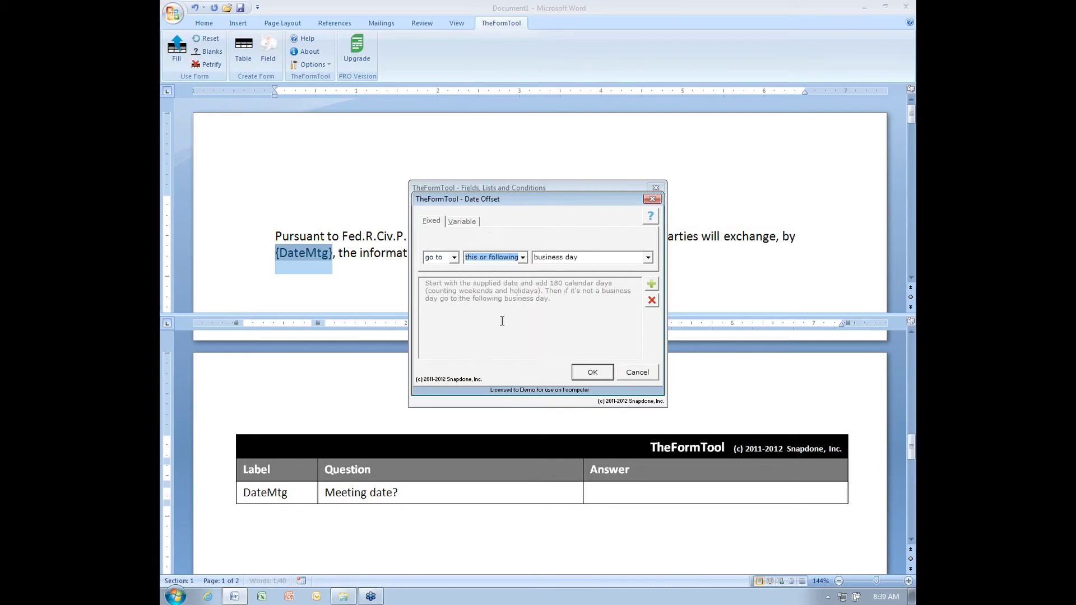
pyautogui.click(598, 257)
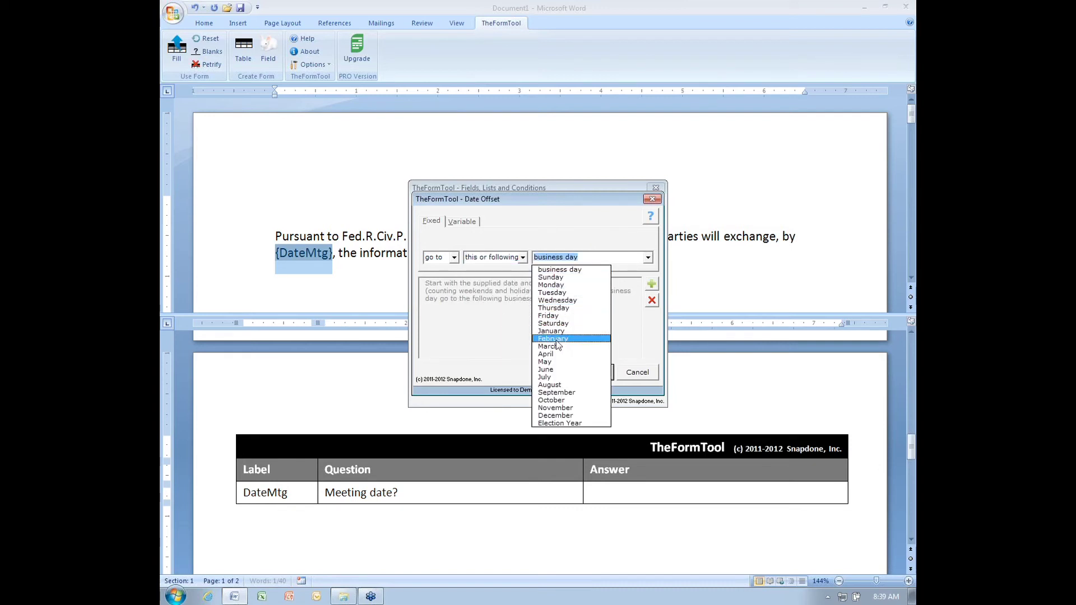
pyautogui.click(566, 287)
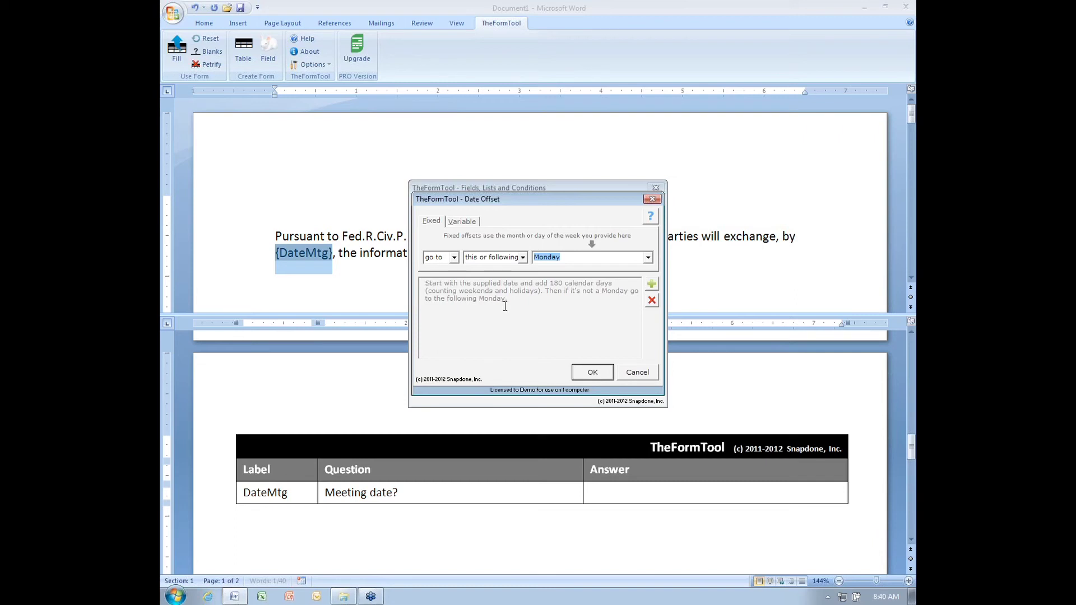
# Apply the two offset rules to the second DateMtg field and finish the field editing
pyautogui.click(596, 373)
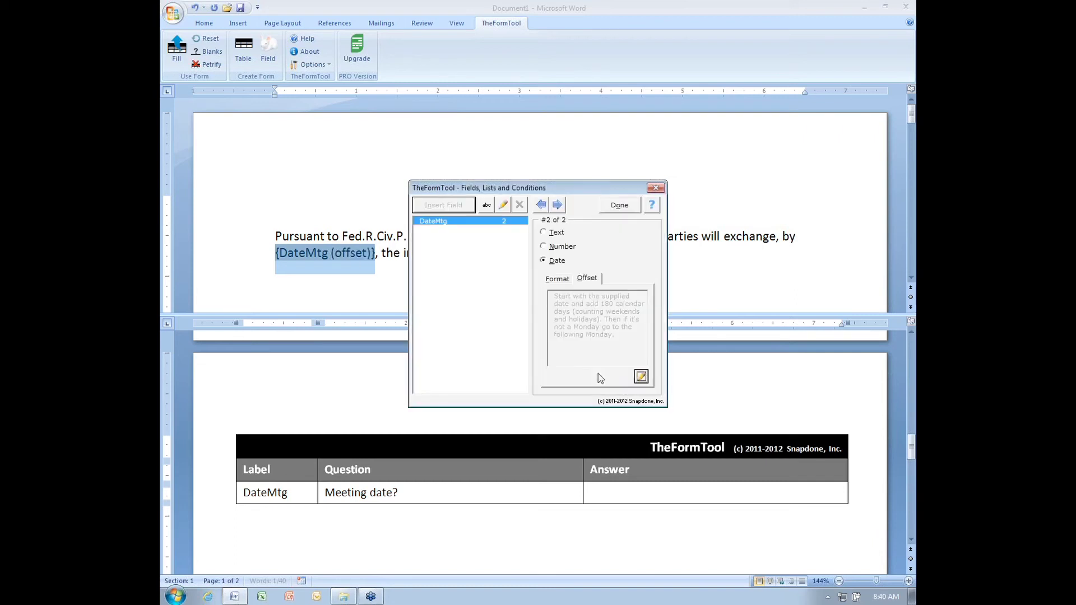
pyautogui.click(618, 205)
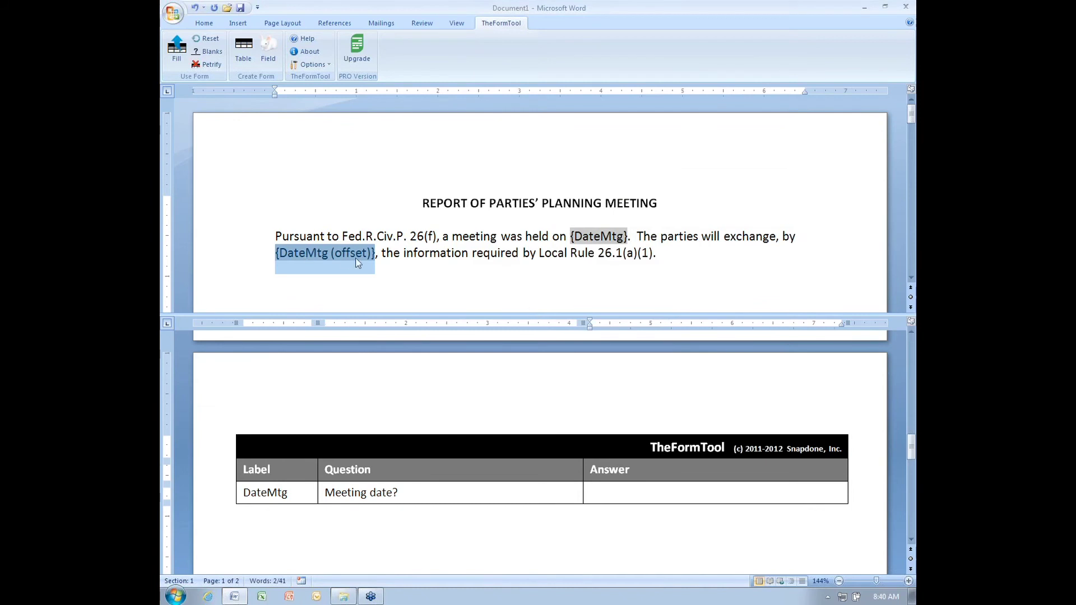
# Answer the meeting date question with 8/7/12 and fill the form
pyautogui.click(613, 493)
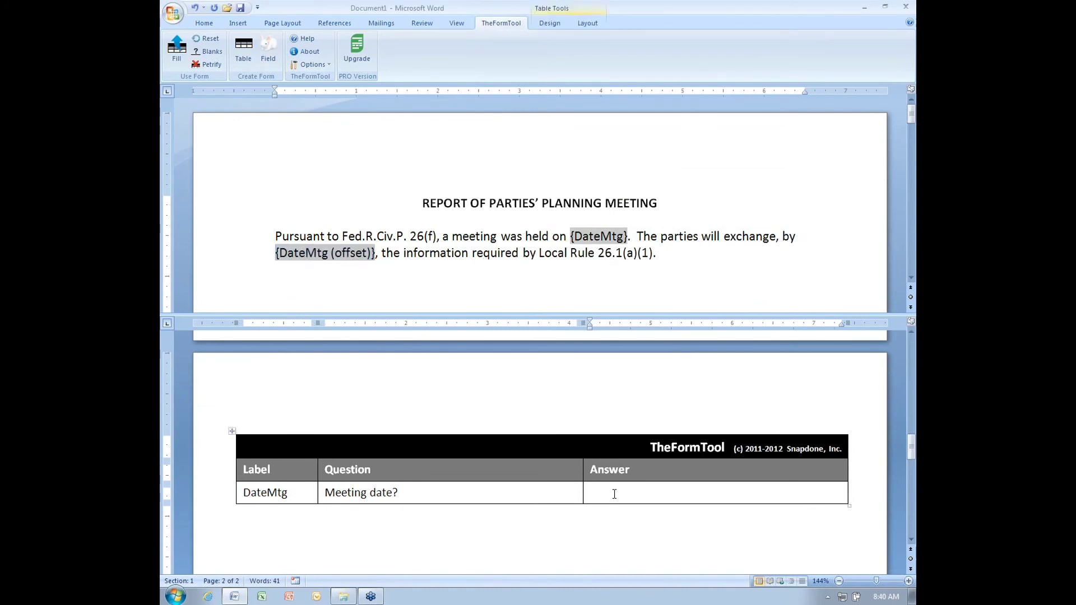
pyautogui.write('8/7/')
pyautogui.press('Return')
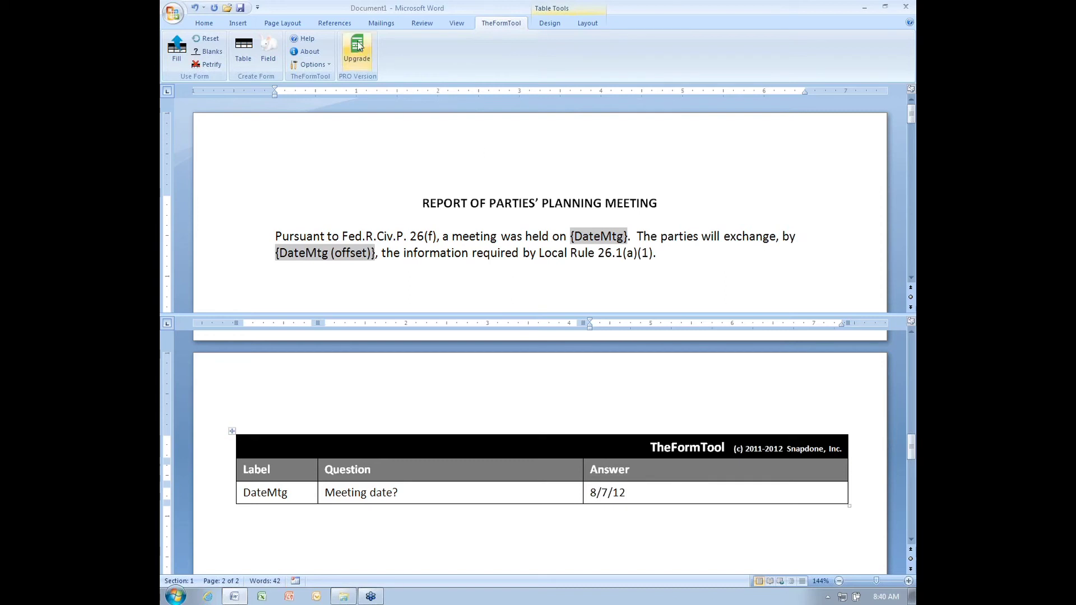
pyautogui.click(180, 48)
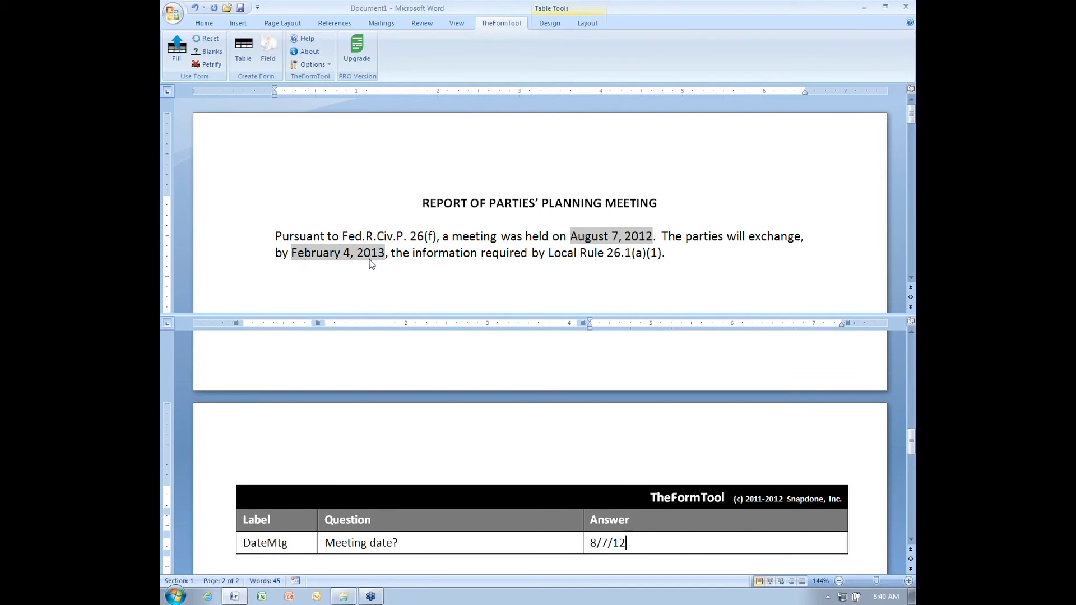
# Change the exchange deadline field's date format to Monday, May 1, 2010 and refill the form
pyautogui.click(335, 255)
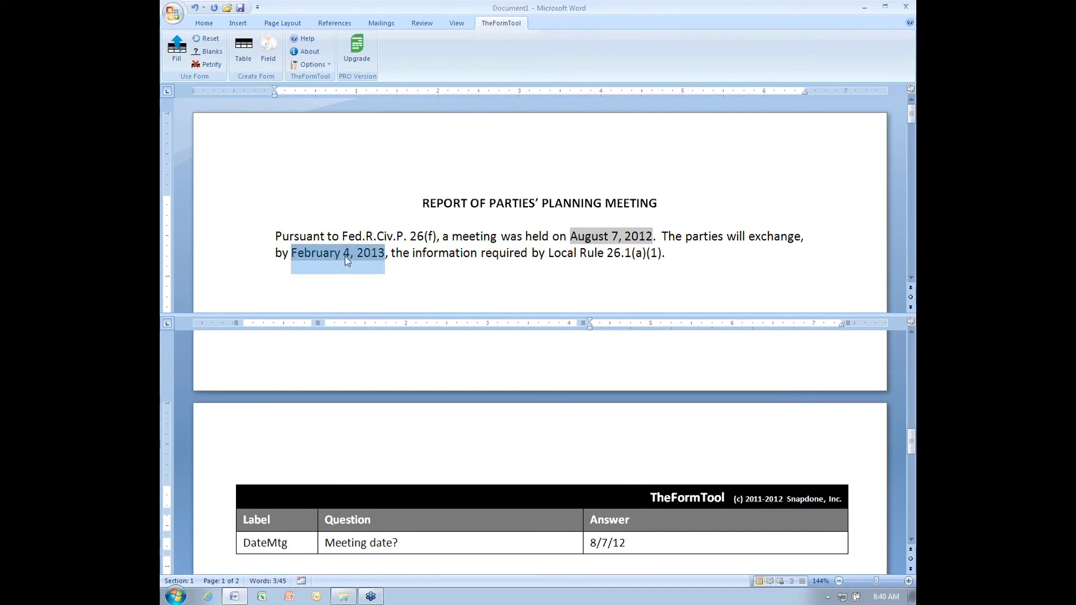
pyautogui.click(269, 56)
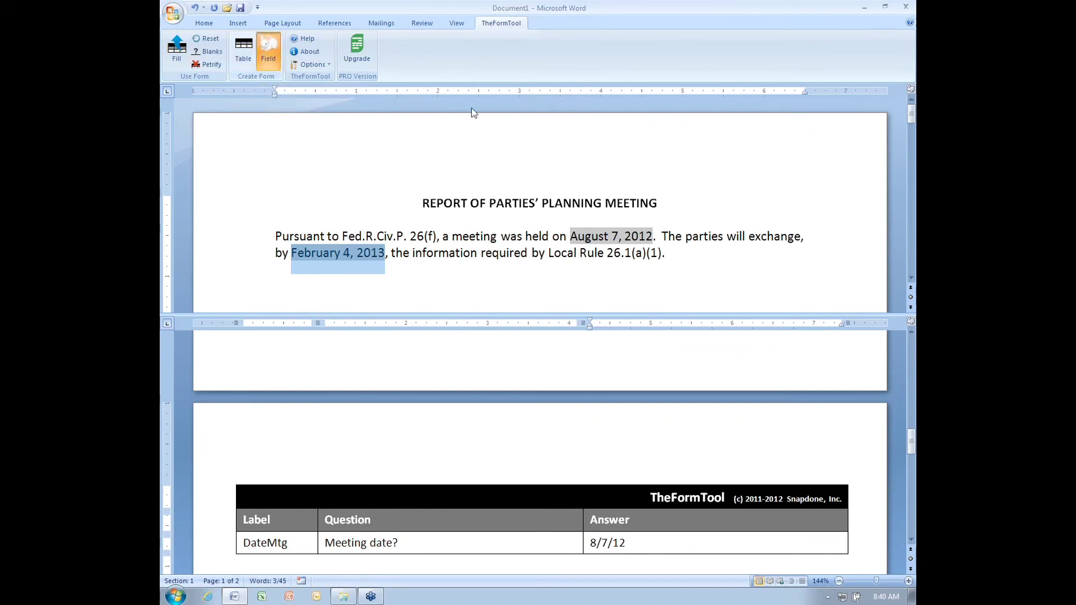
pyautogui.click(602, 312)
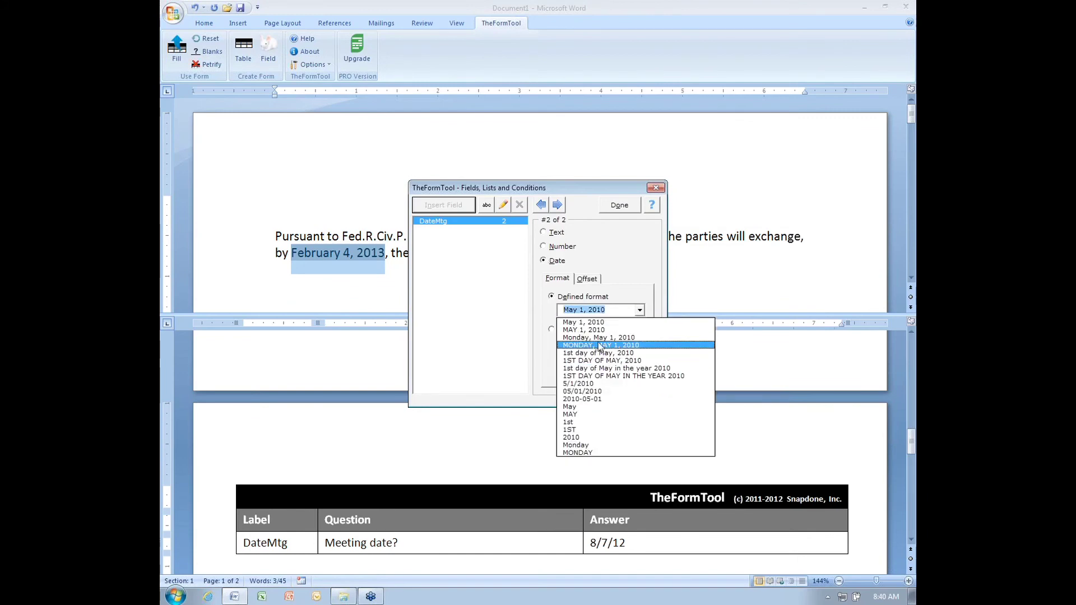
pyautogui.click(610, 339)
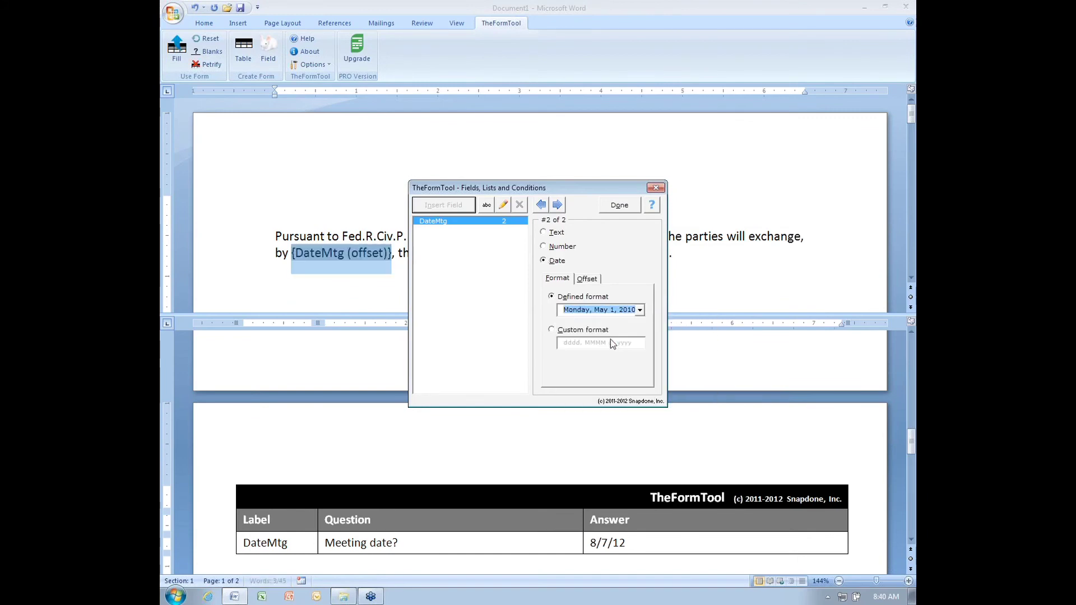
pyautogui.click(617, 206)
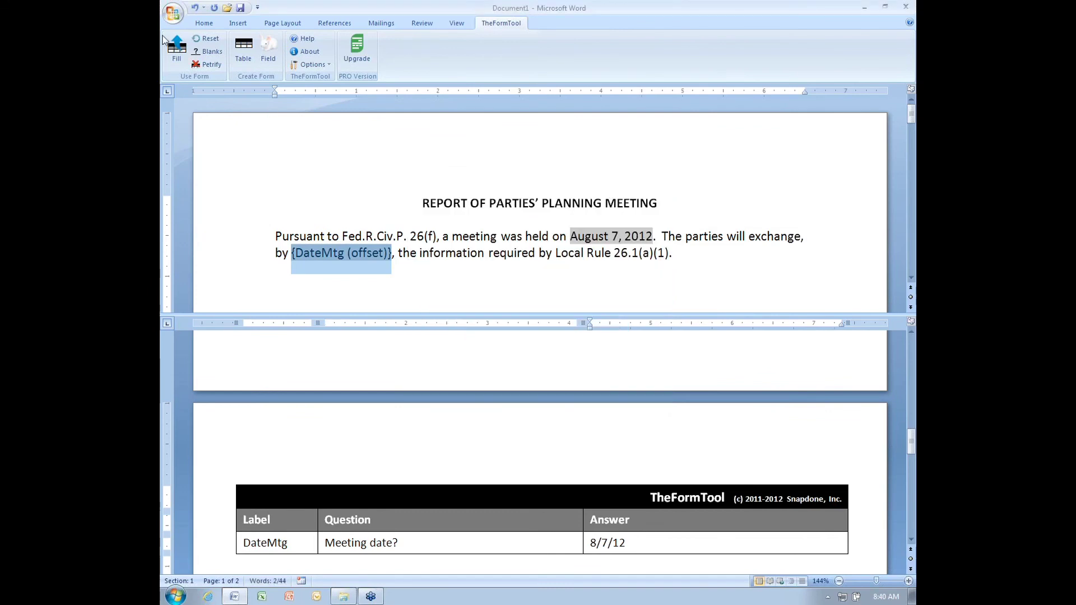
pyautogui.click(176, 47)
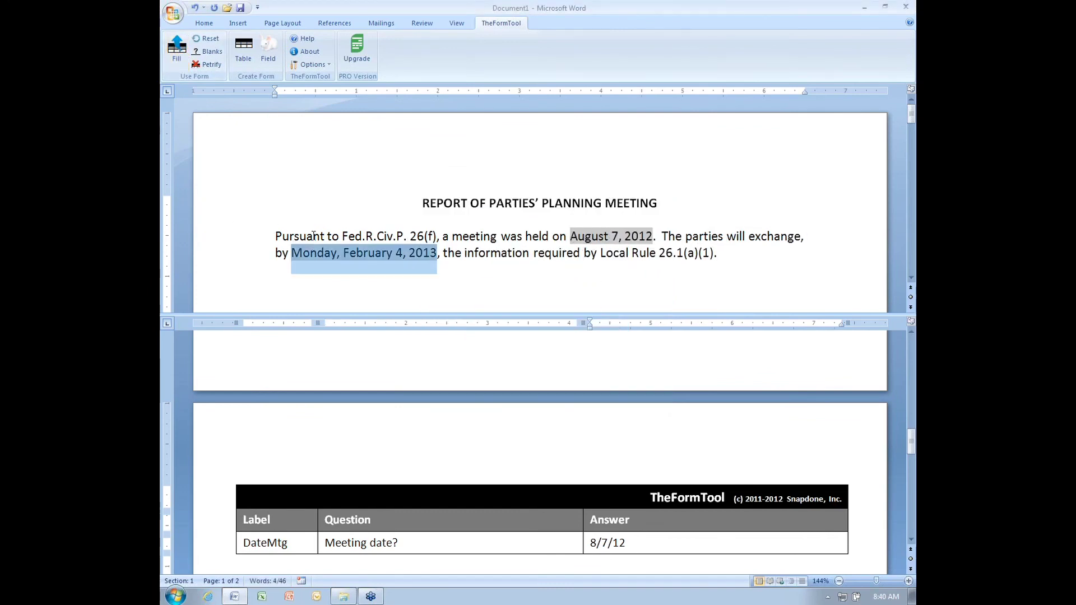
pyautogui.click(369, 263)
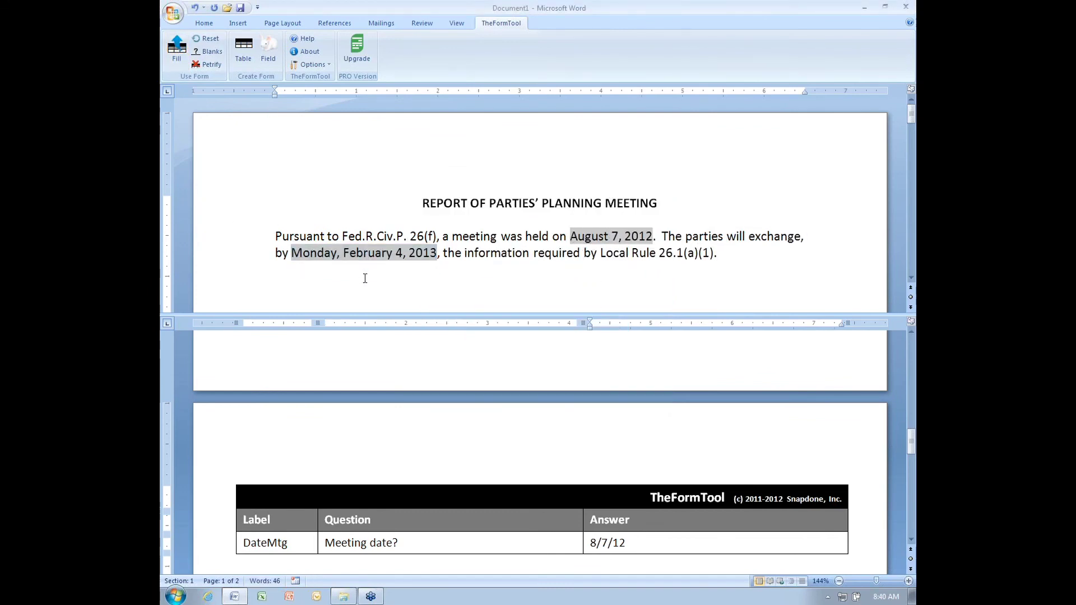
# Change the meeting date answer to 1/1/12 and refill the form
pyautogui.click(609, 545)
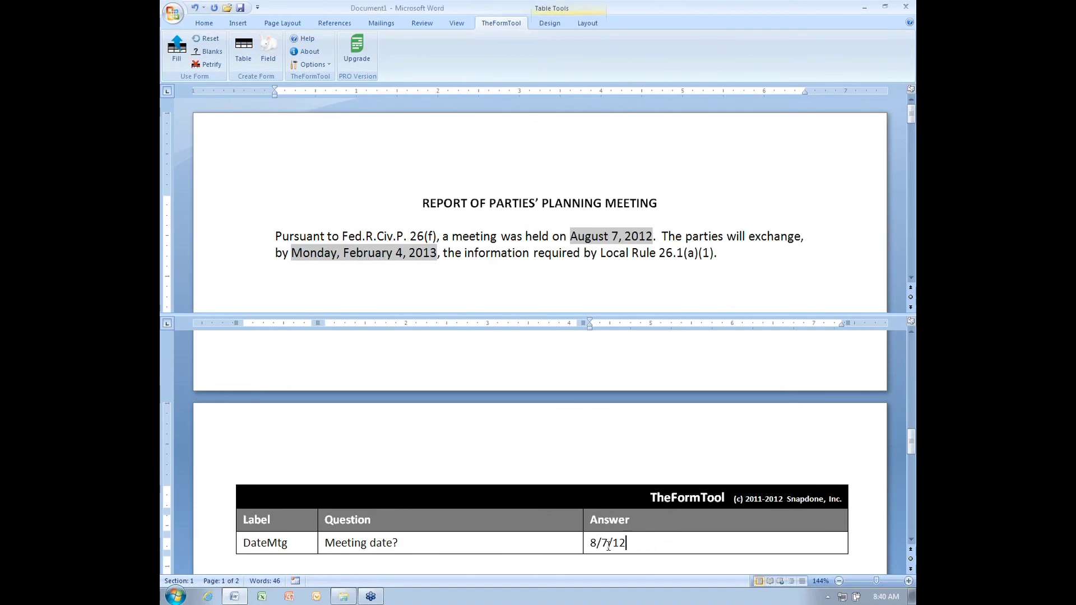
pyautogui.doubleClick(594, 543)
pyautogui.write('1')
pyautogui.doubleClick(604, 543)
pyautogui.write('1')
pyautogui.click(180, 61)
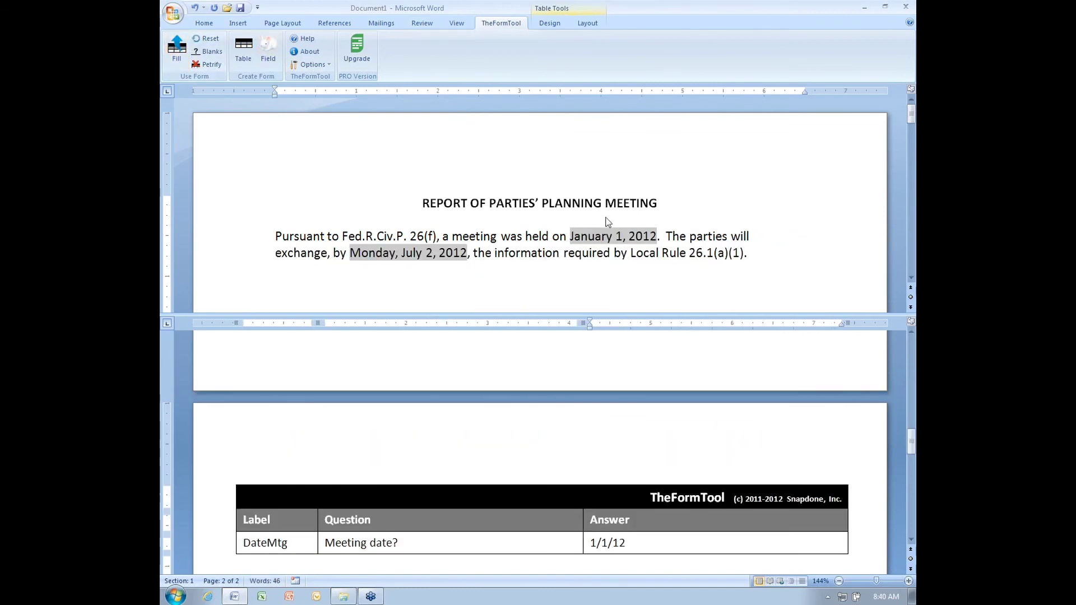